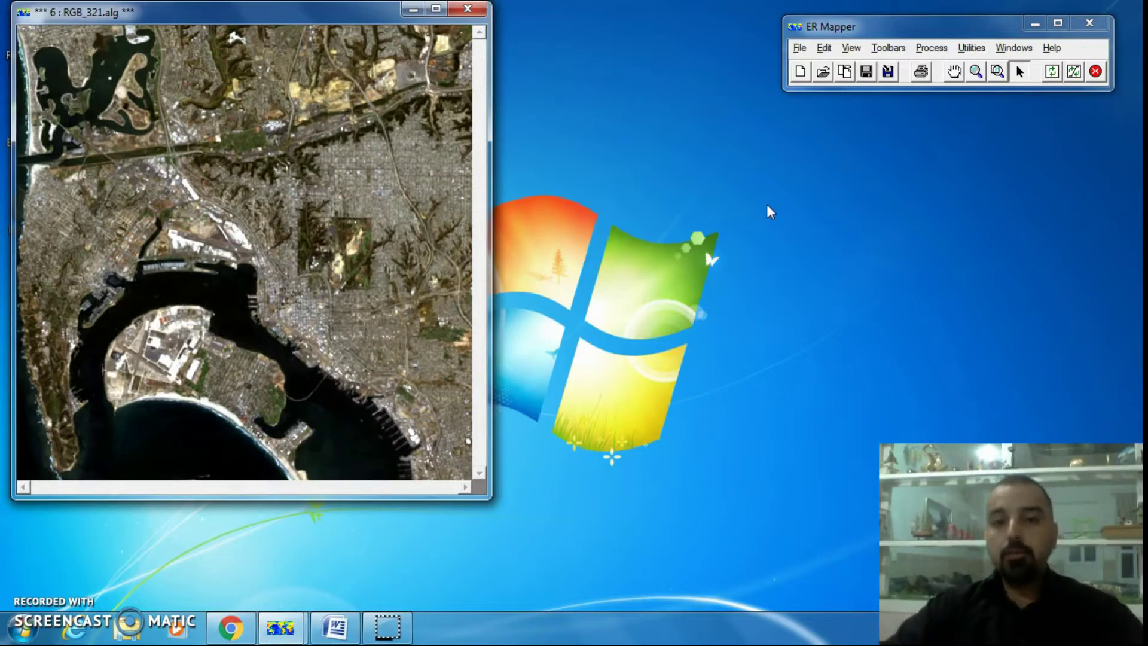
Open the Cell Coordinates window from the View menu, then reopen it from the image's right-click menu and move it higher
left_click(852, 48)
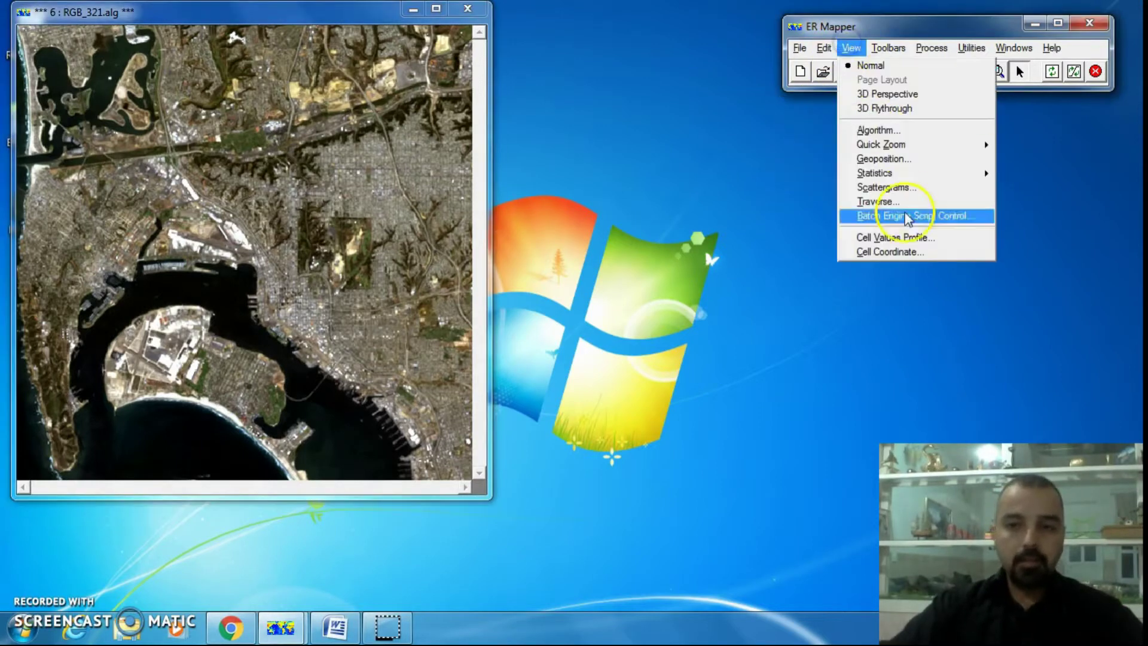
left_click(926, 250)
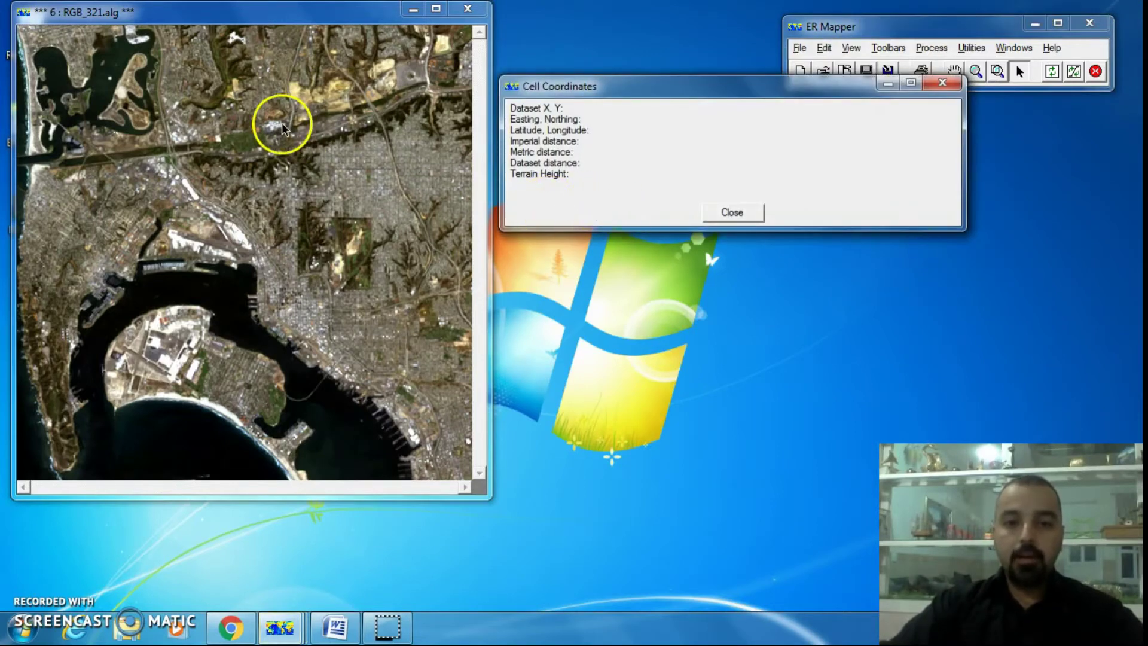
left_click(747, 213)
right_click(280, 137)
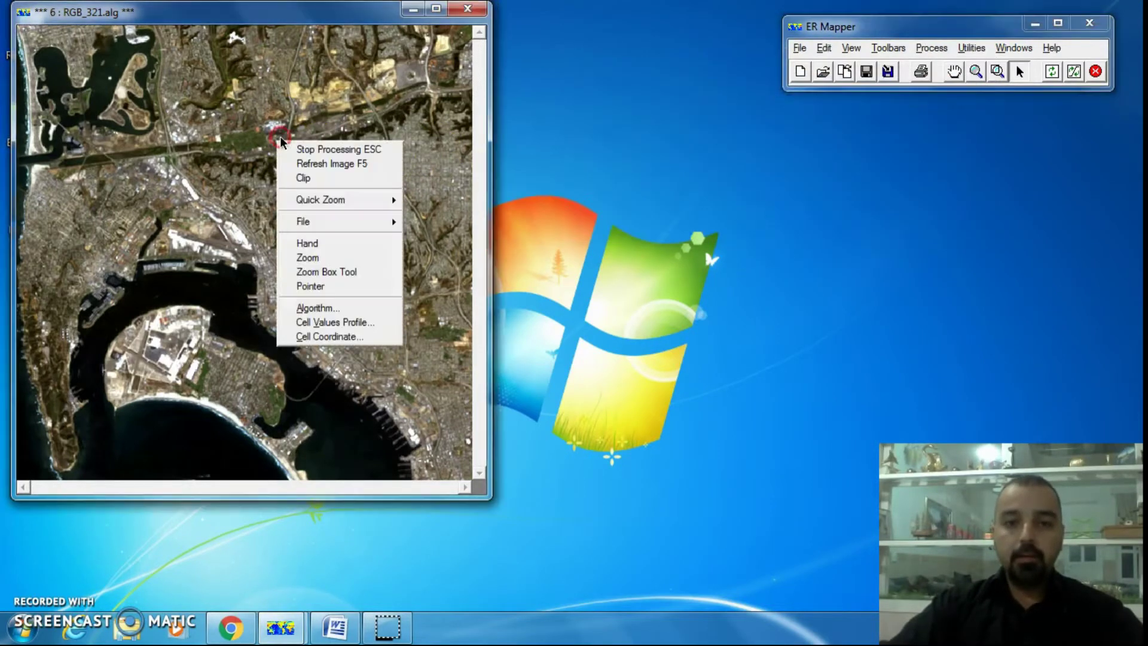
left_click(363, 338)
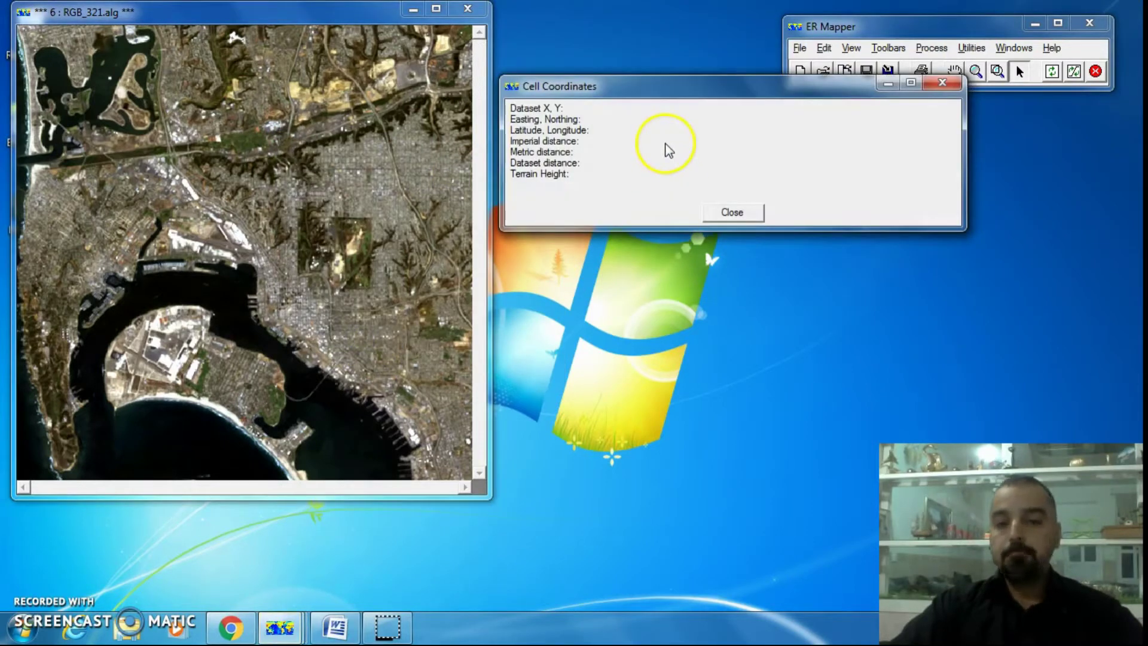
left_click_drag(625, 91, 624, 67)
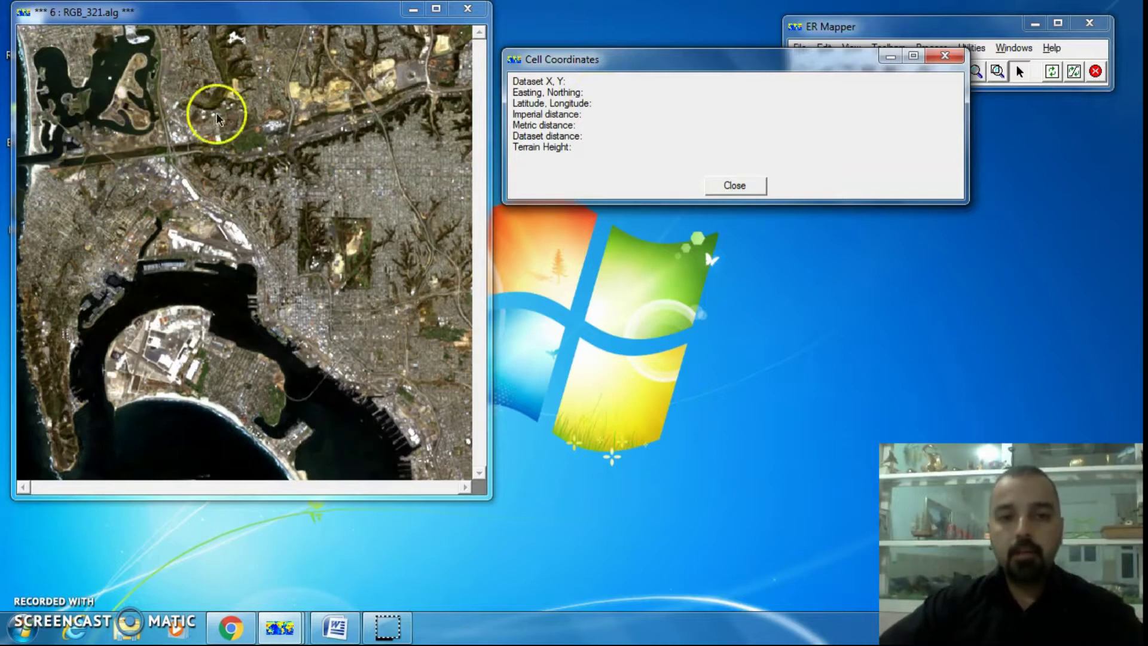
With the Pointer tool, pick a top-left lagoon spot reading cell 44.28, 36.90 (32:47:16.04N, 117:14:34.97W)
right_click(263, 144)
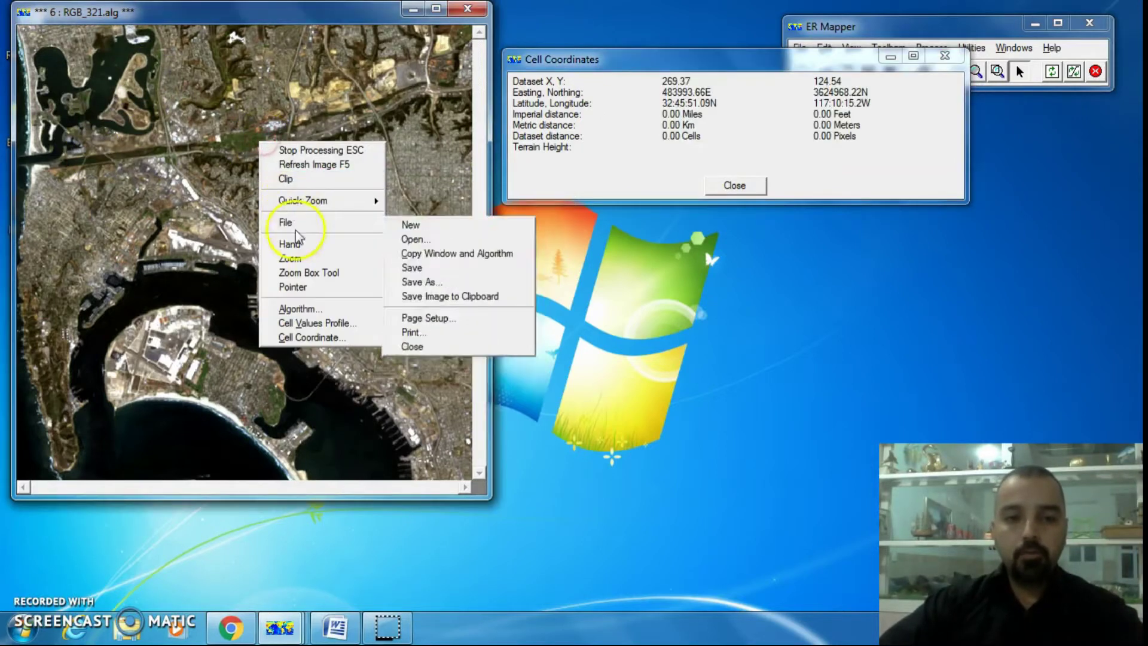
left_click(320, 292)
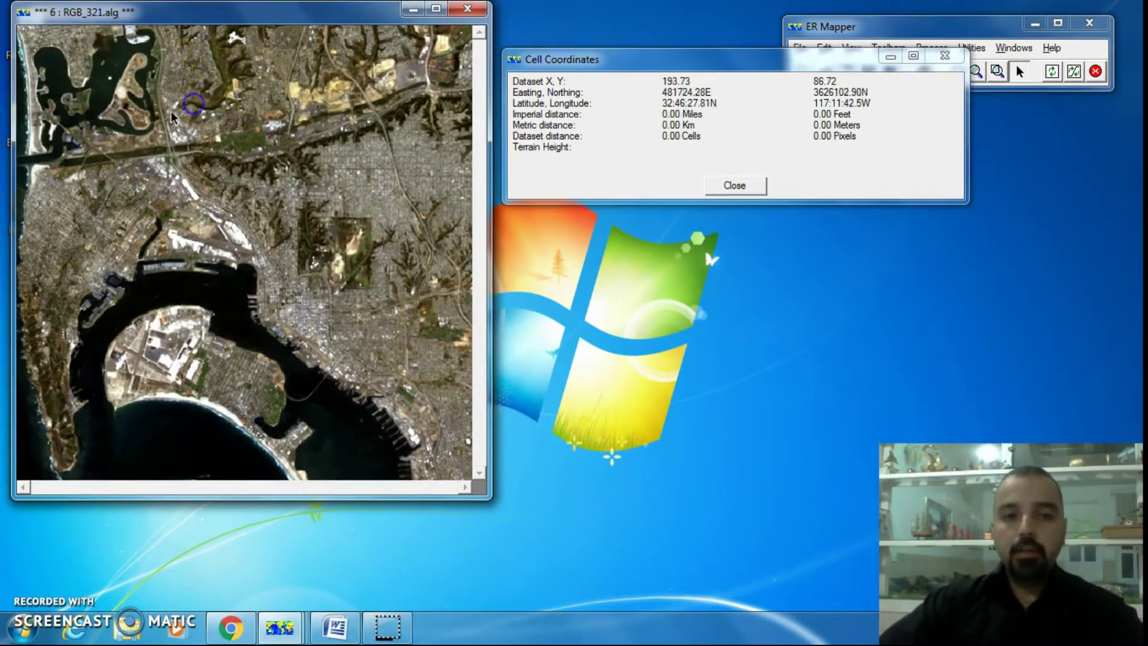
left_click(184, 101)
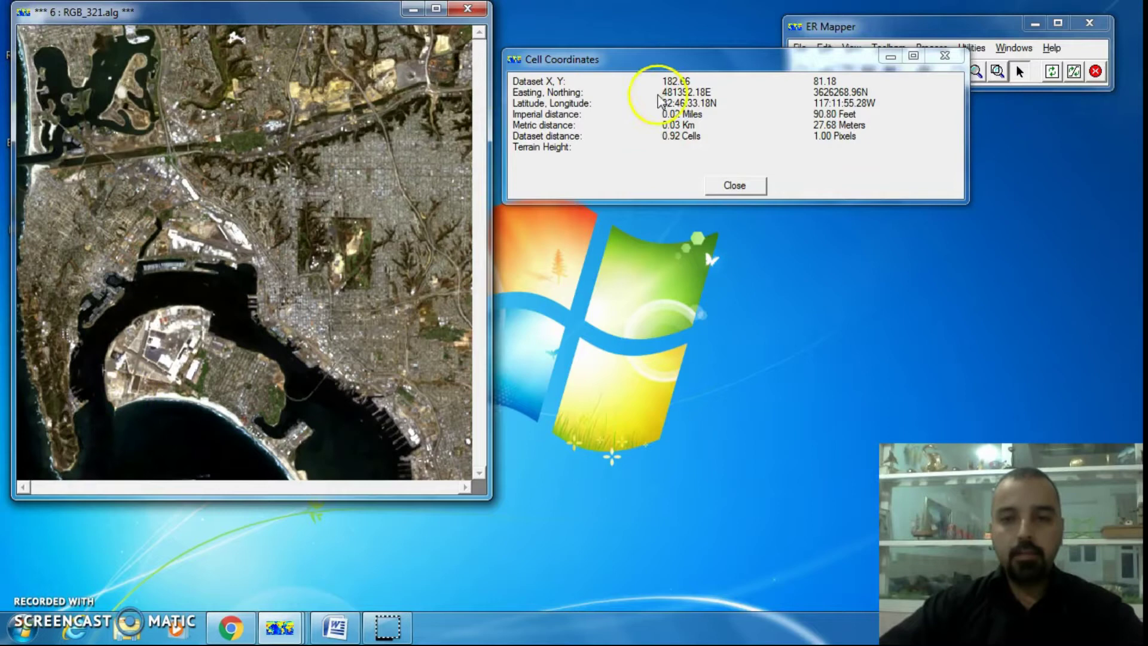
left_click(58, 63)
left_click(58, 62)
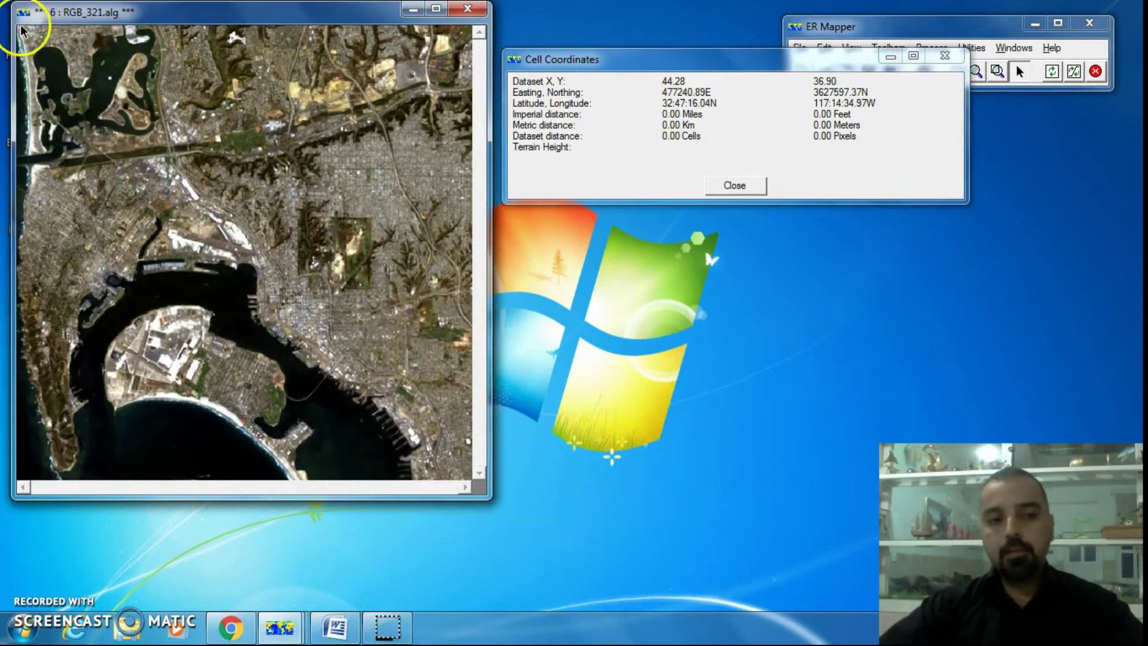
Pan and box-zoom onto the image's top-left corner until individual pixels fill the view
right_click(81, 80)
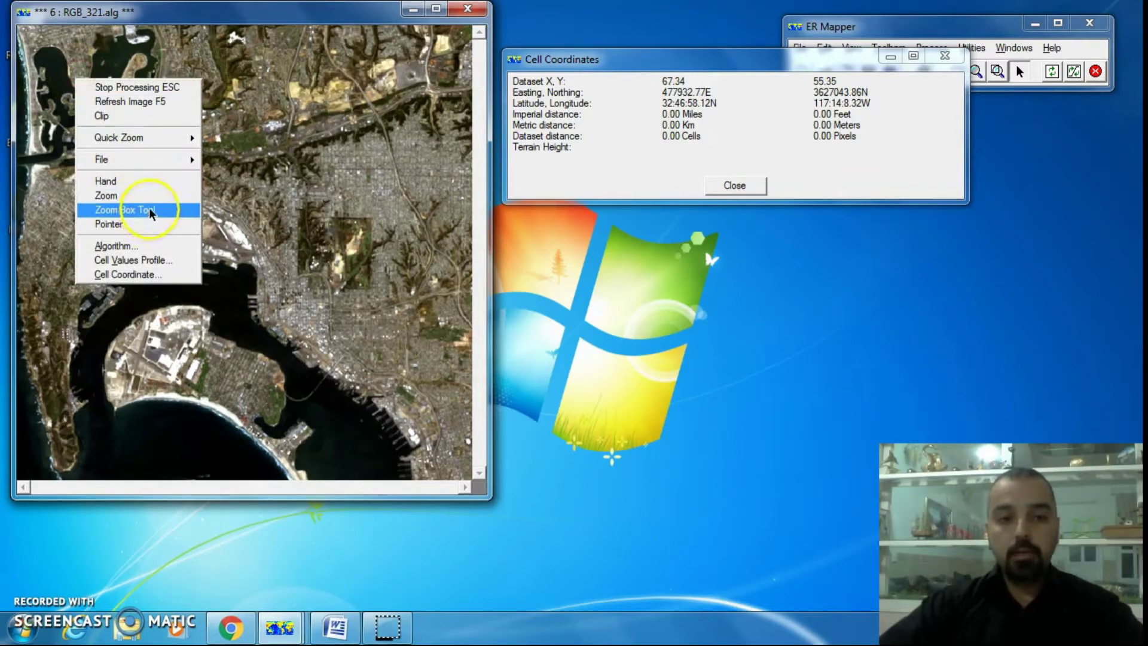
left_click(147, 189)
left_click_drag(103, 139, 185, 216)
right_click(150, 170)
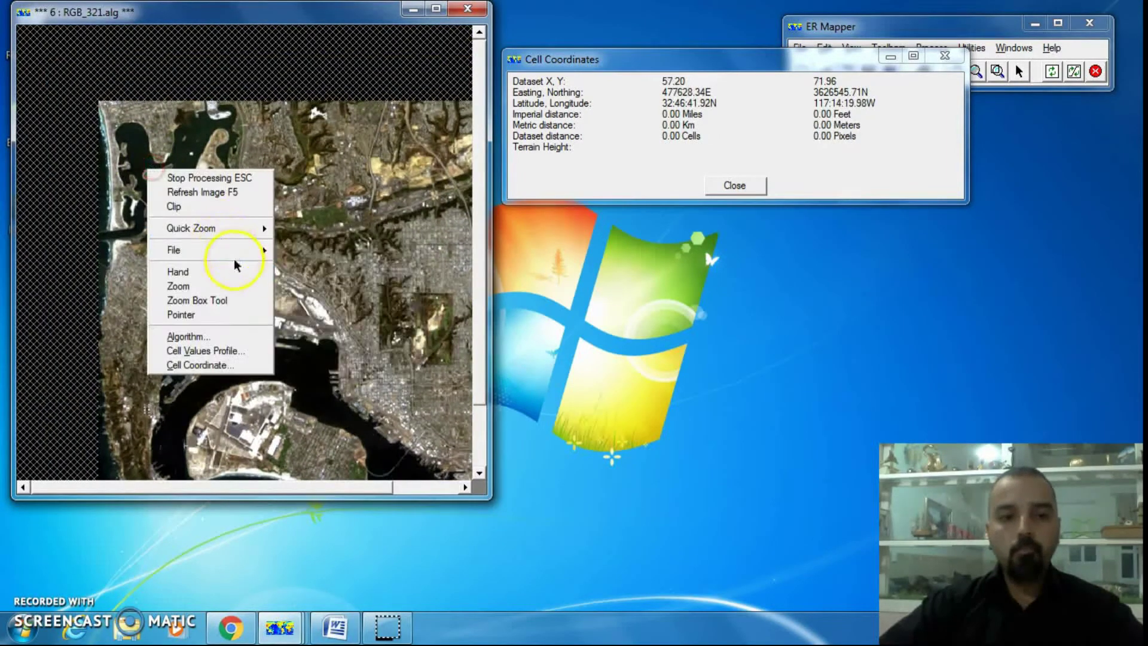
mouse_move(237, 250)
left_click(238, 299)
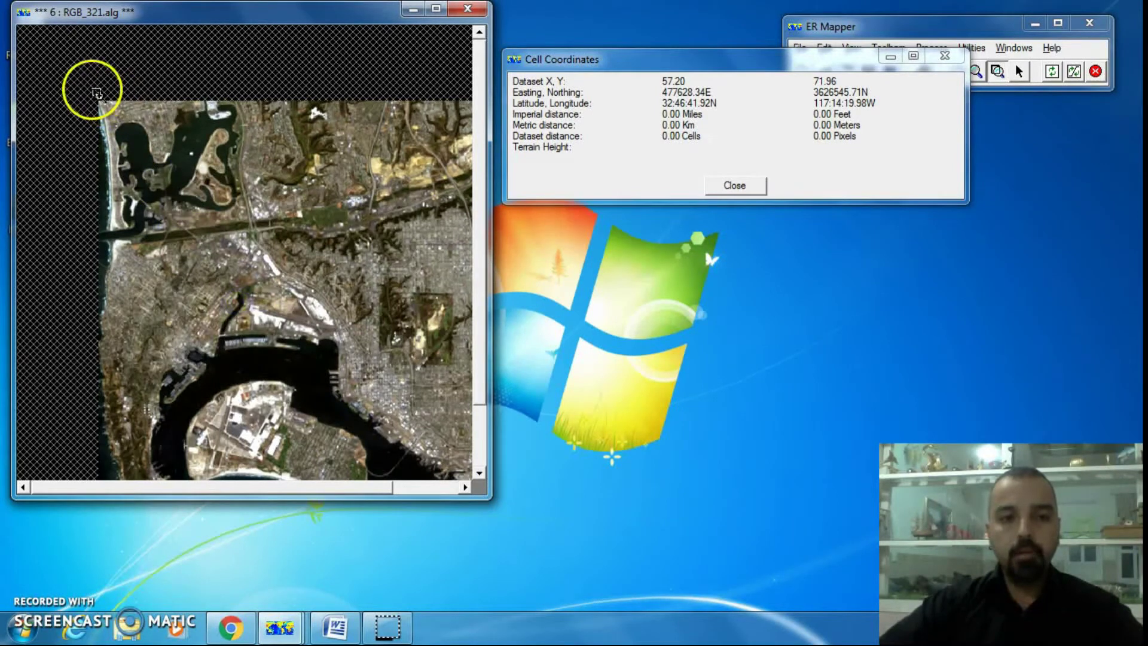
left_click_drag(90, 99, 114, 111)
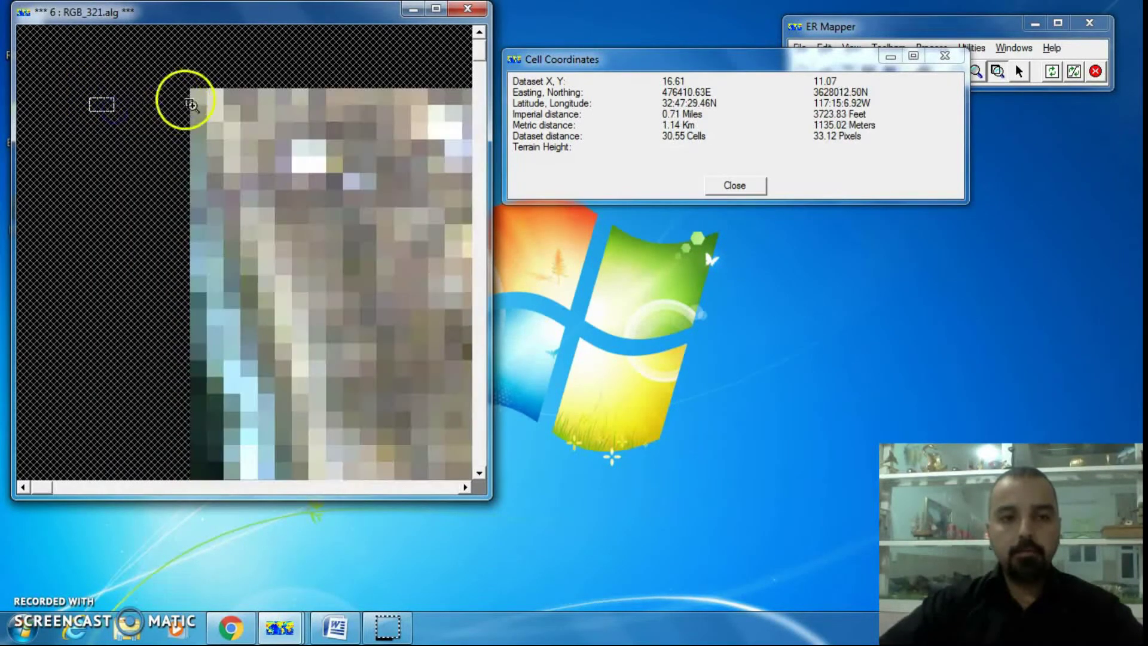
left_click_drag(185, 80, 218, 115)
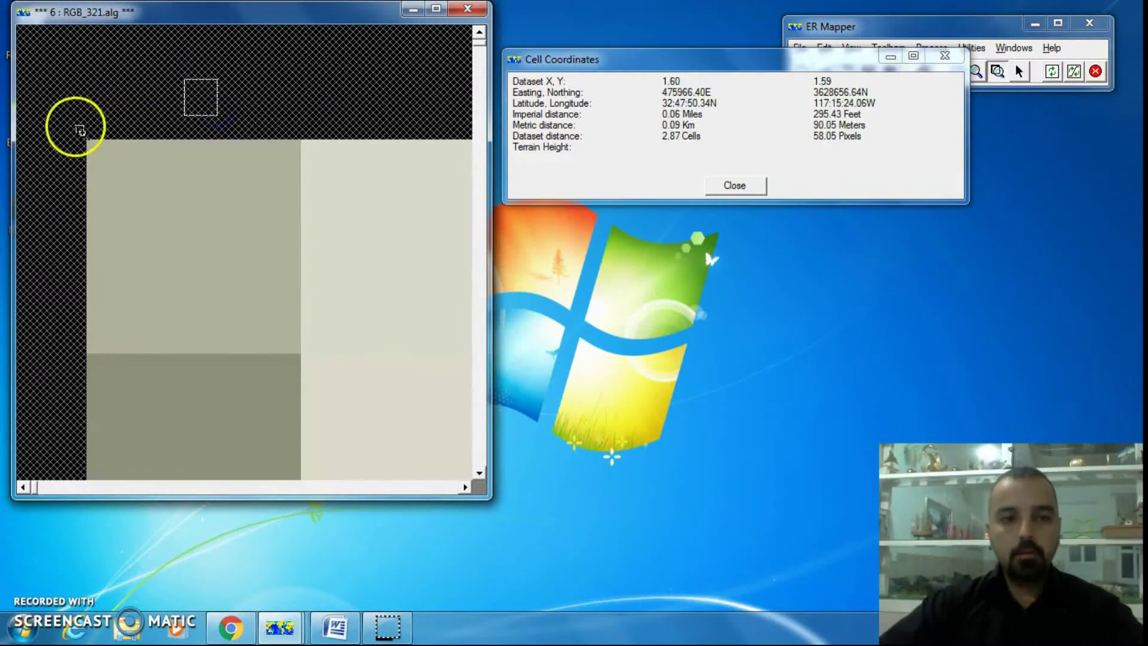
Pick the corner pixel with the Pointer, reading cell 1.00, 1.02 at 475942.43E, 3628673.79N
right_click(206, 214)
left_click(263, 361)
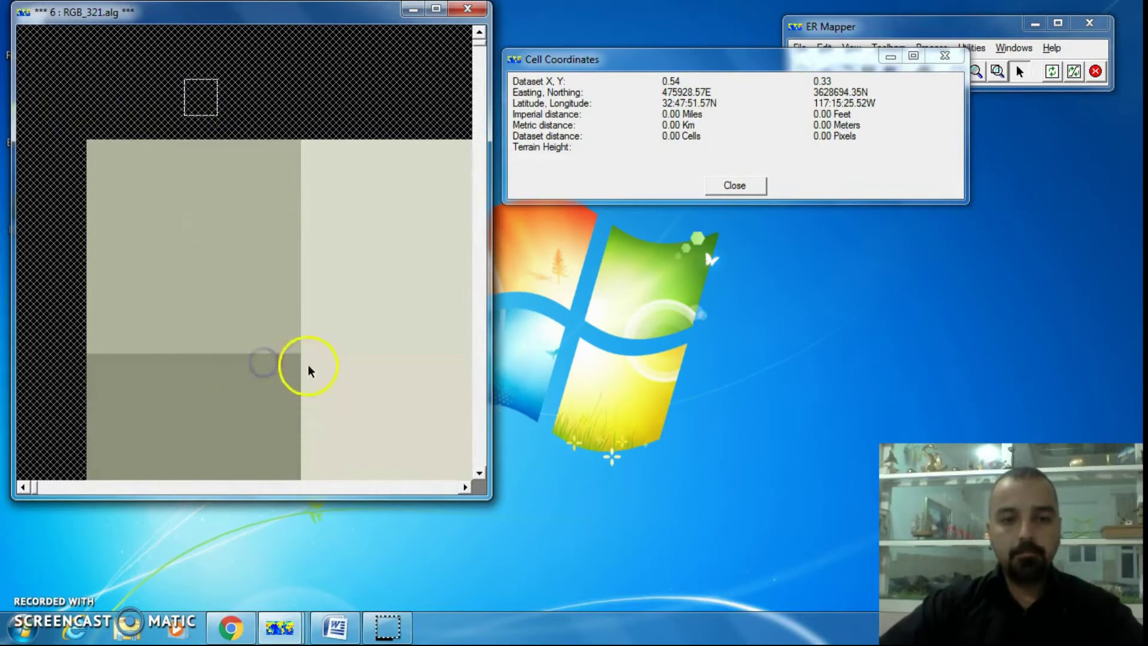
left_click(300, 352)
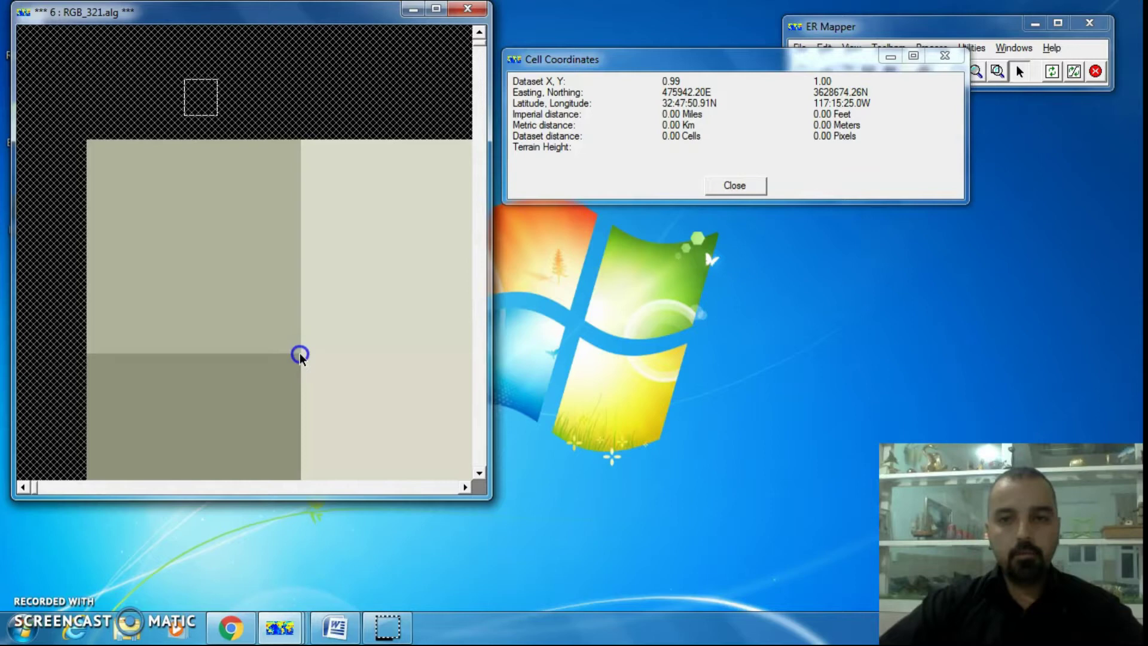
left_click_drag(299, 353, 298, 354)
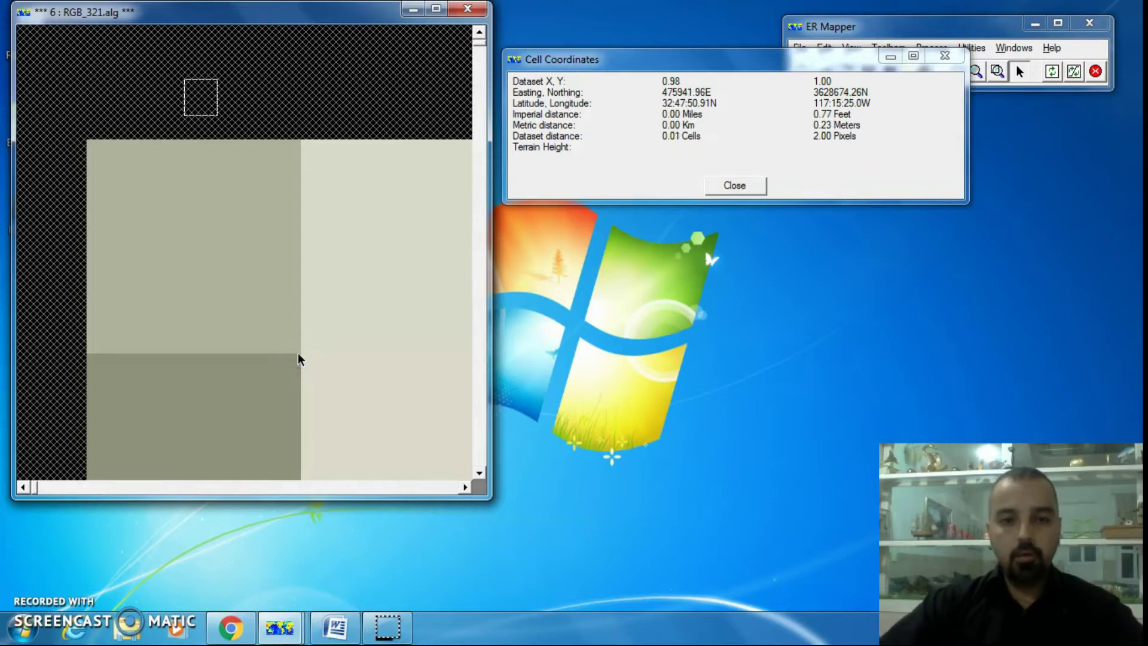
left_click(301, 359)
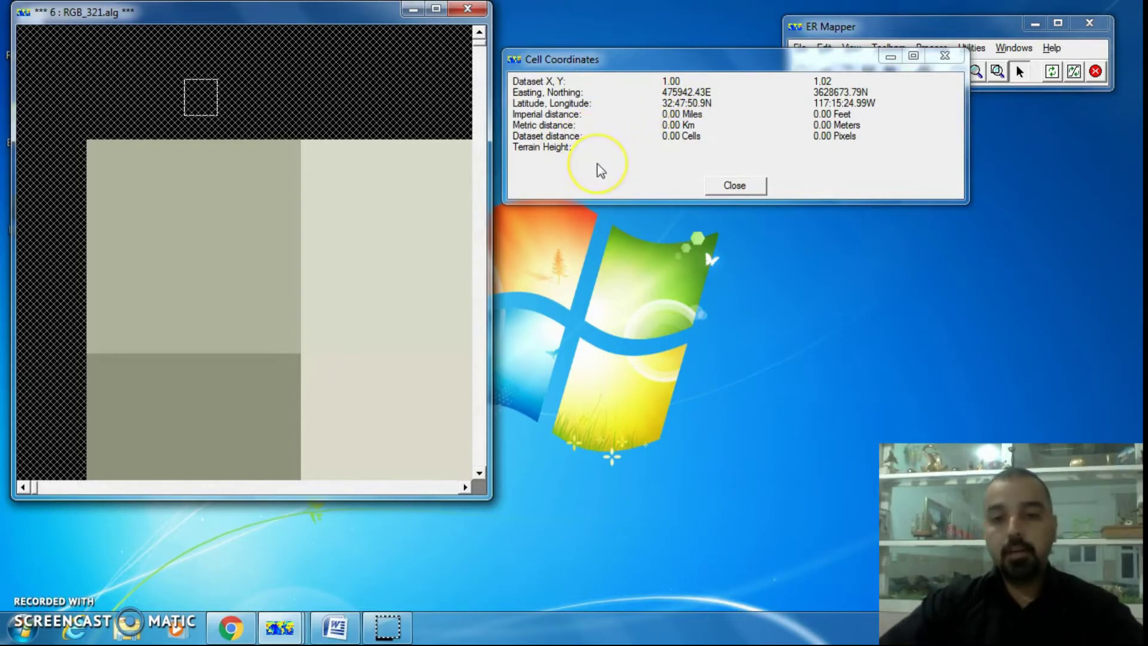
left_click(359, 245)
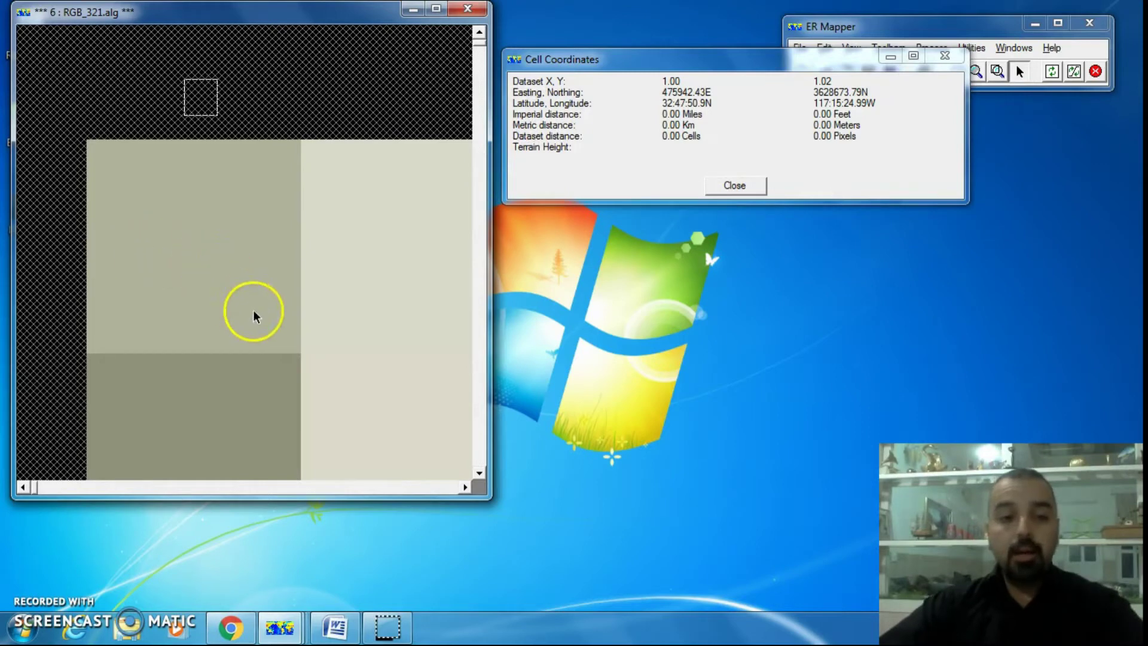
Zoom back out from the pixels with Quick Zoom and pan onto the dark water inlet around cell 43.46, 57.38
right_click(233, 288)
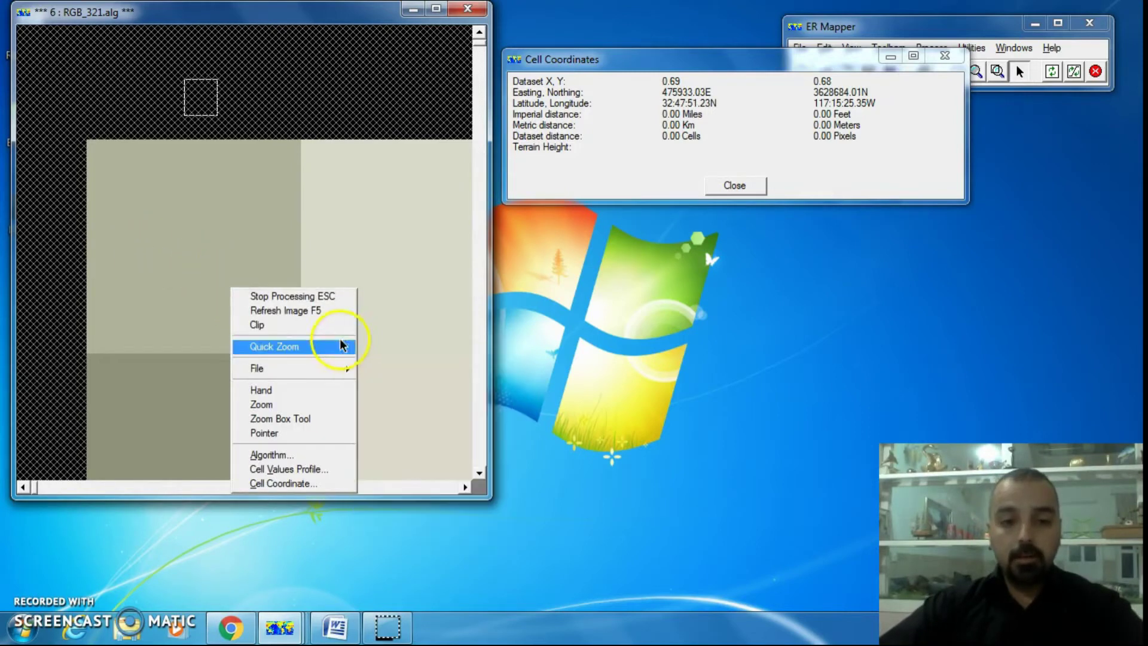
mouse_move(344, 348)
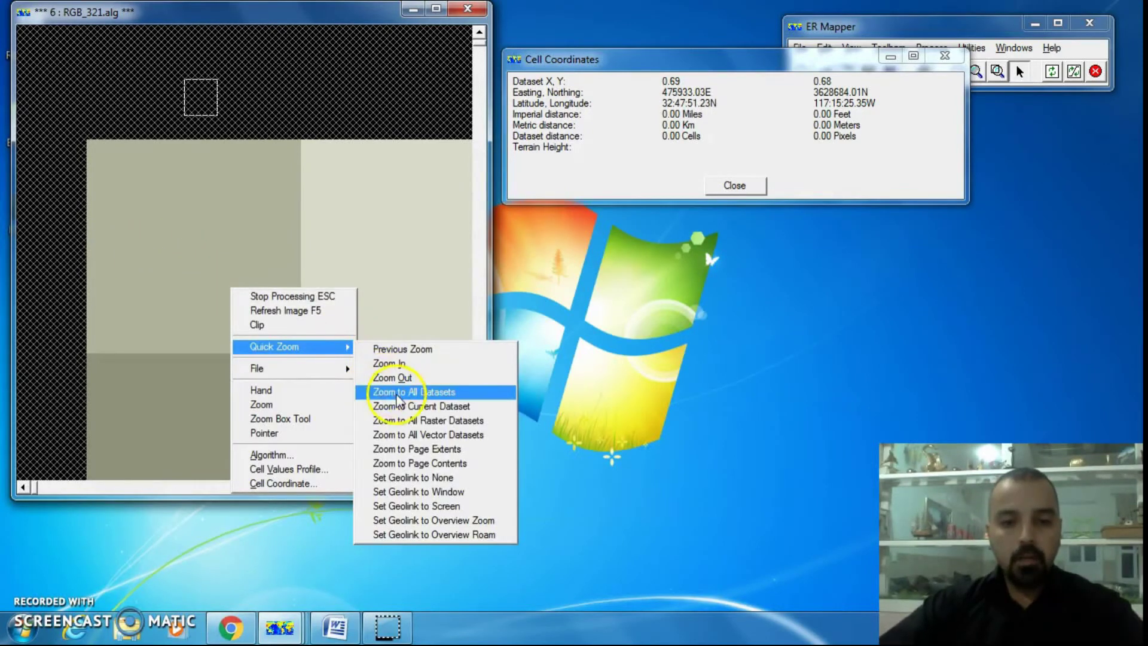
left_click(302, 404)
left_click(310, 299)
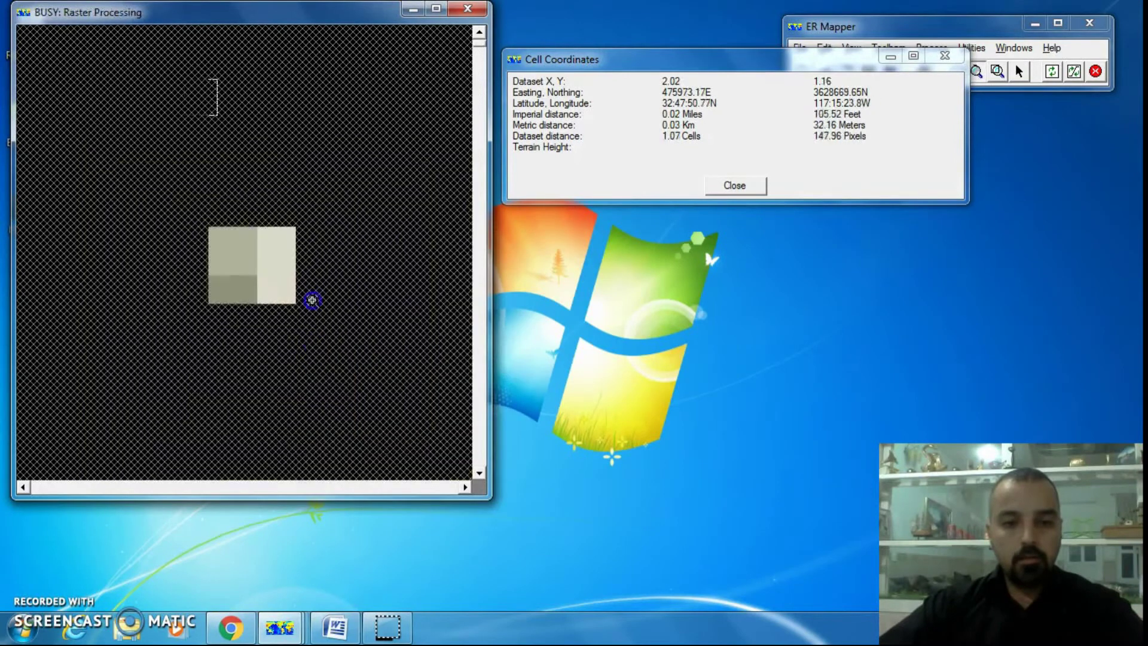
left_click(302, 402)
left_click(321, 243)
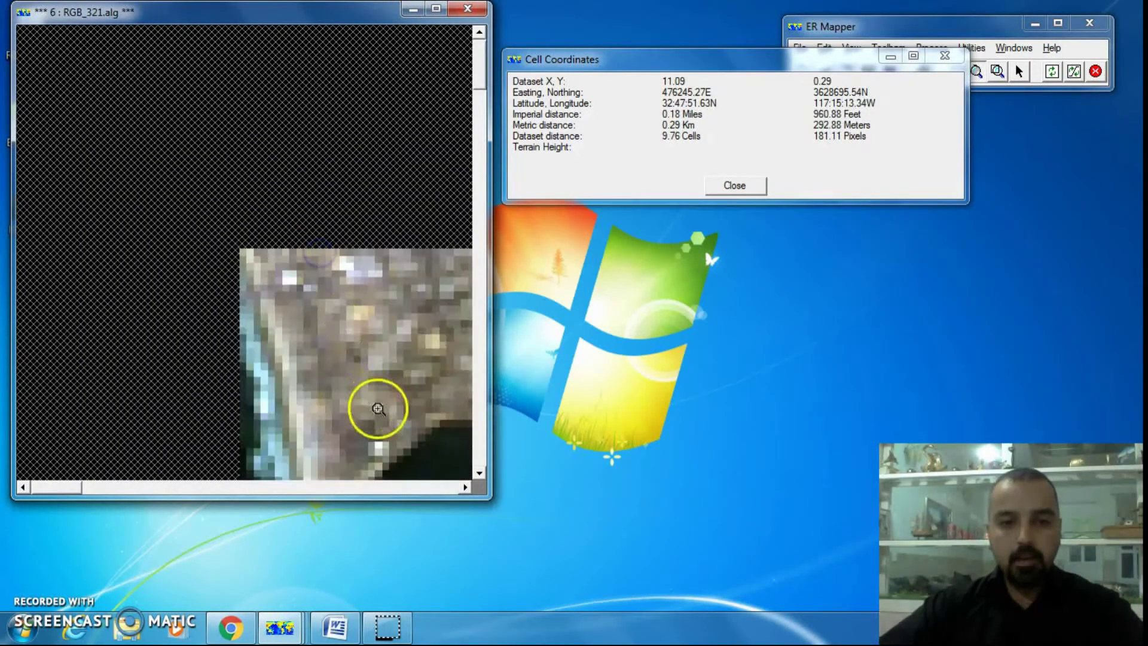
right_click(343, 325)
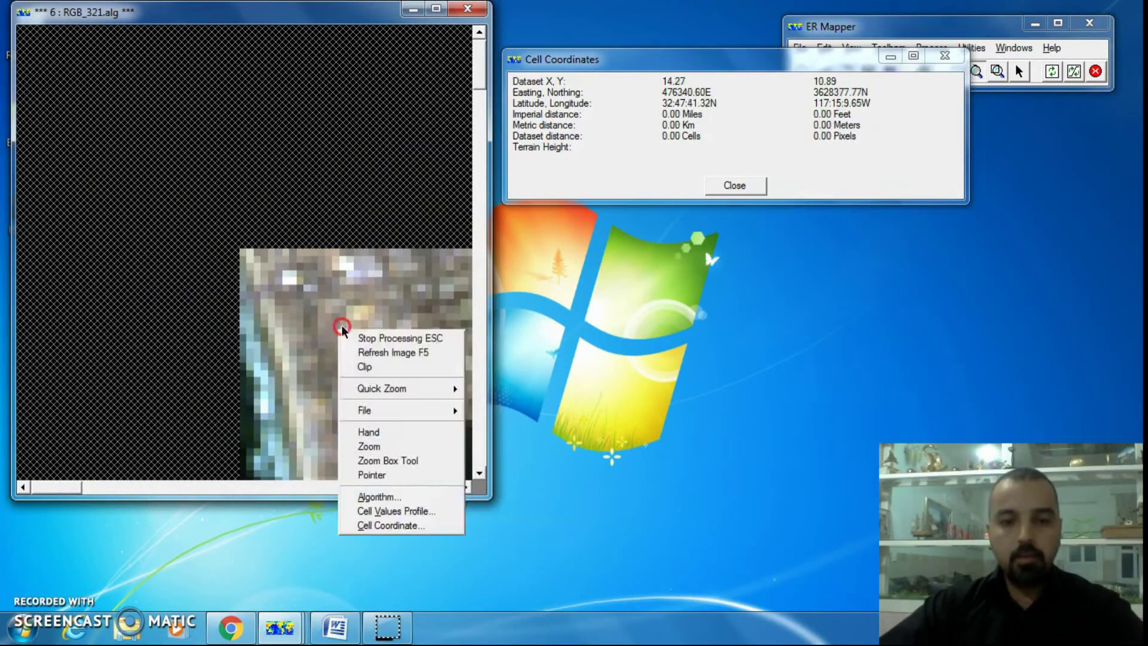
left_click(399, 432)
left_click_drag(399, 418, 120, 179)
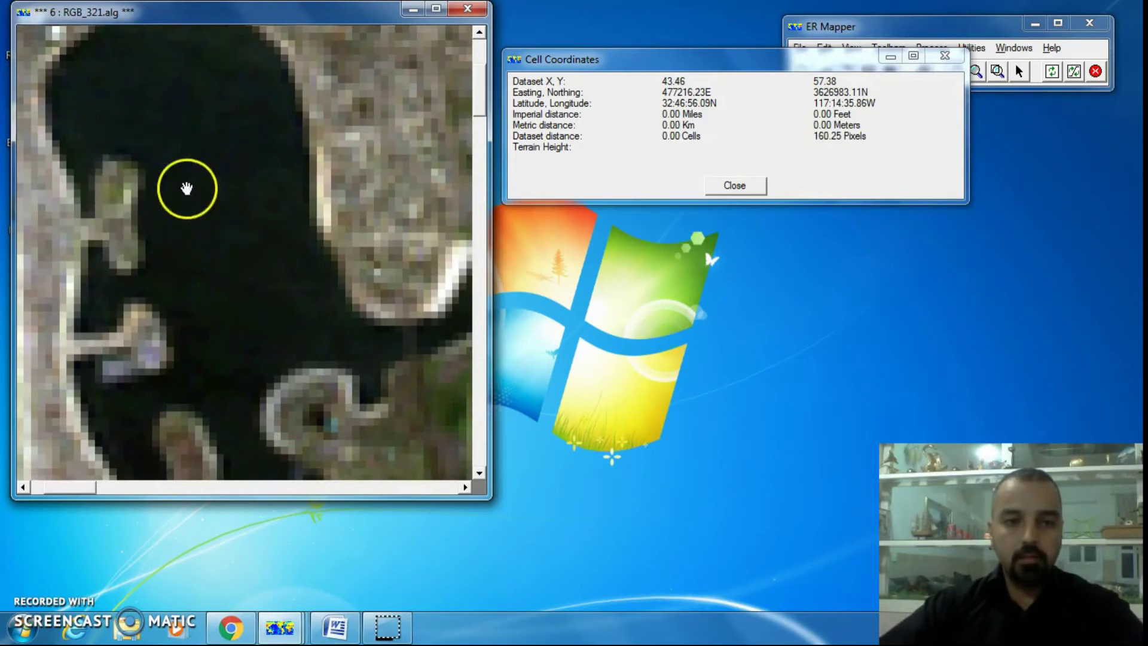
Switch to the Pointer and drag across the inlet, measuring 485.27 meters (16.18 cells)
right_click(209, 157)
left_click(272, 301)
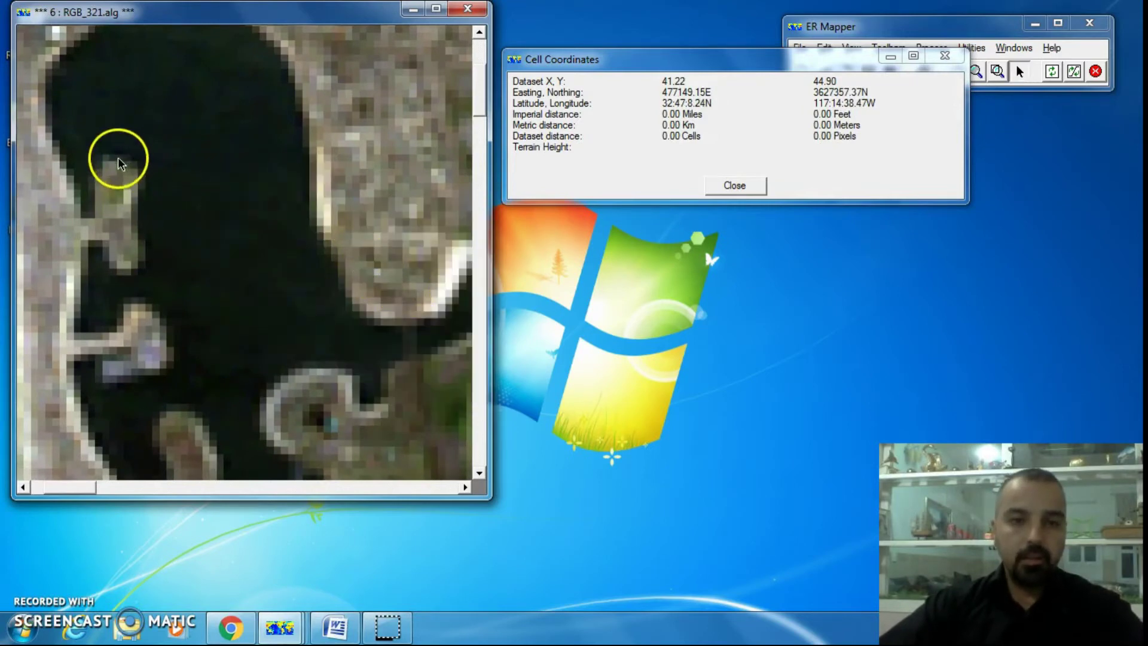
left_click_drag(118, 156, 123, 273)
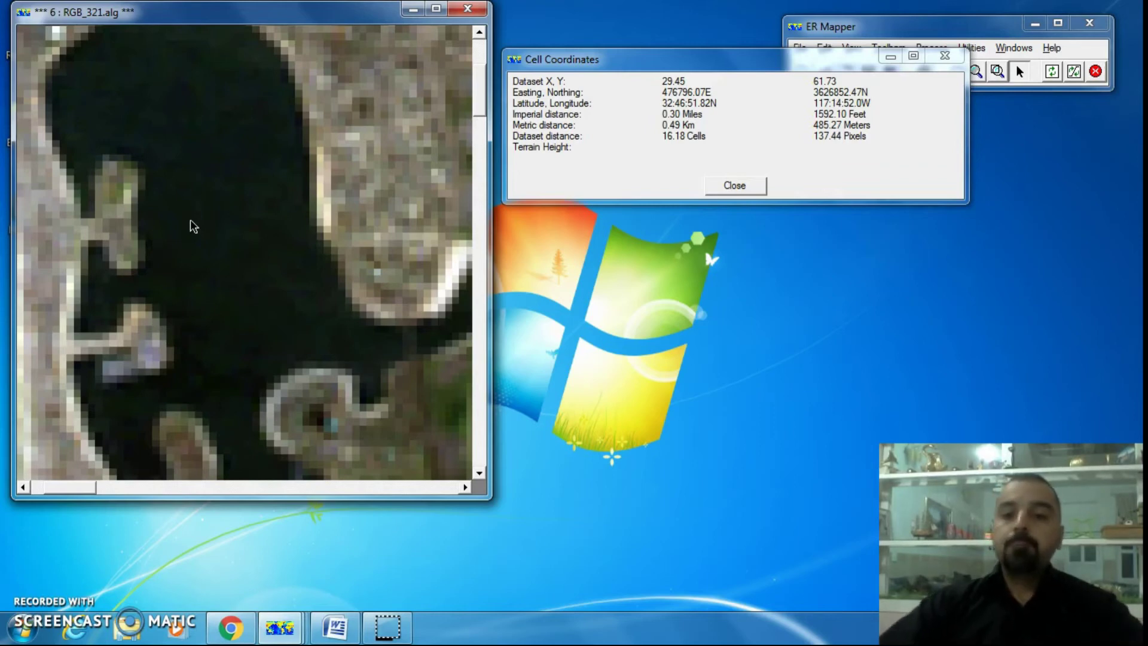
Zoom in with the Zoom Box Tool in several steps until a few inlet pixels fill the view
left_click(254, 206)
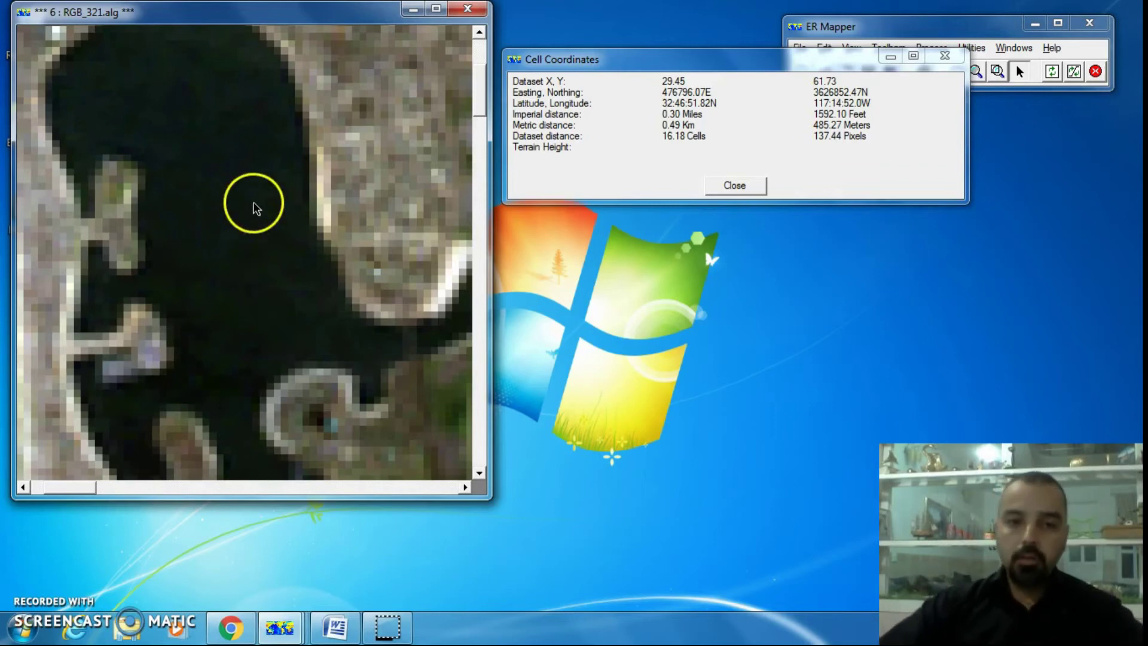
right_click(288, 137)
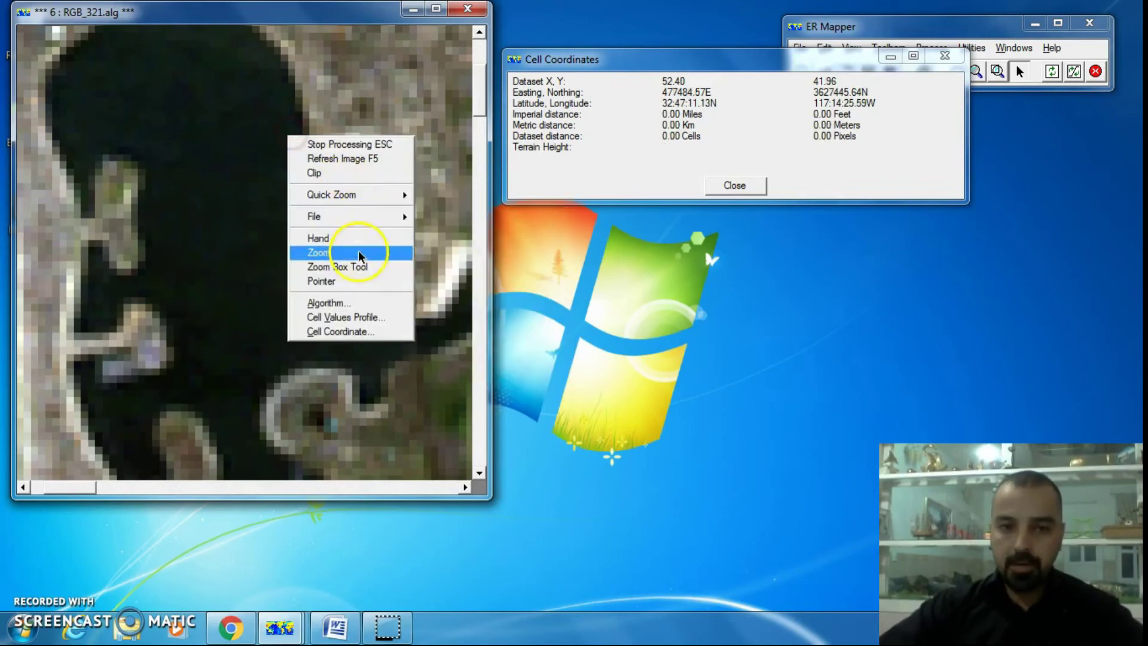
left_click(359, 267)
left_click_drag(346, 226, 295, 198)
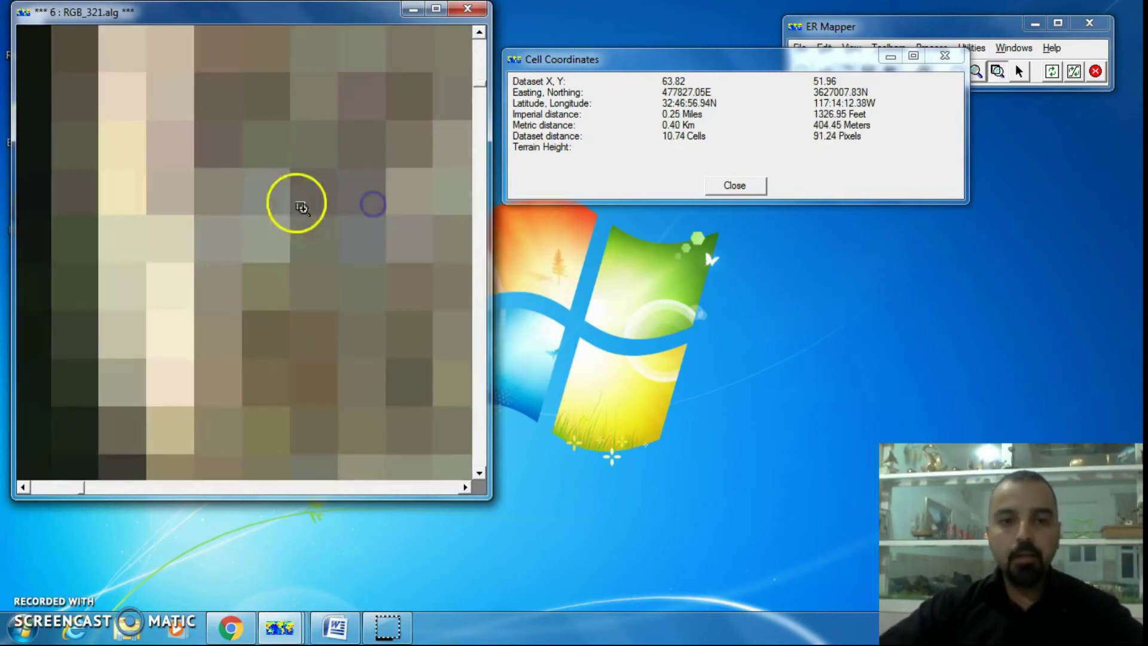
left_click_drag(210, 160, 182, 132)
left_click_drag(282, 221, 339, 297)
Measure across one pixel with the Pointer, reading 30.02 meters or 1.00 cells
right_click(235, 184)
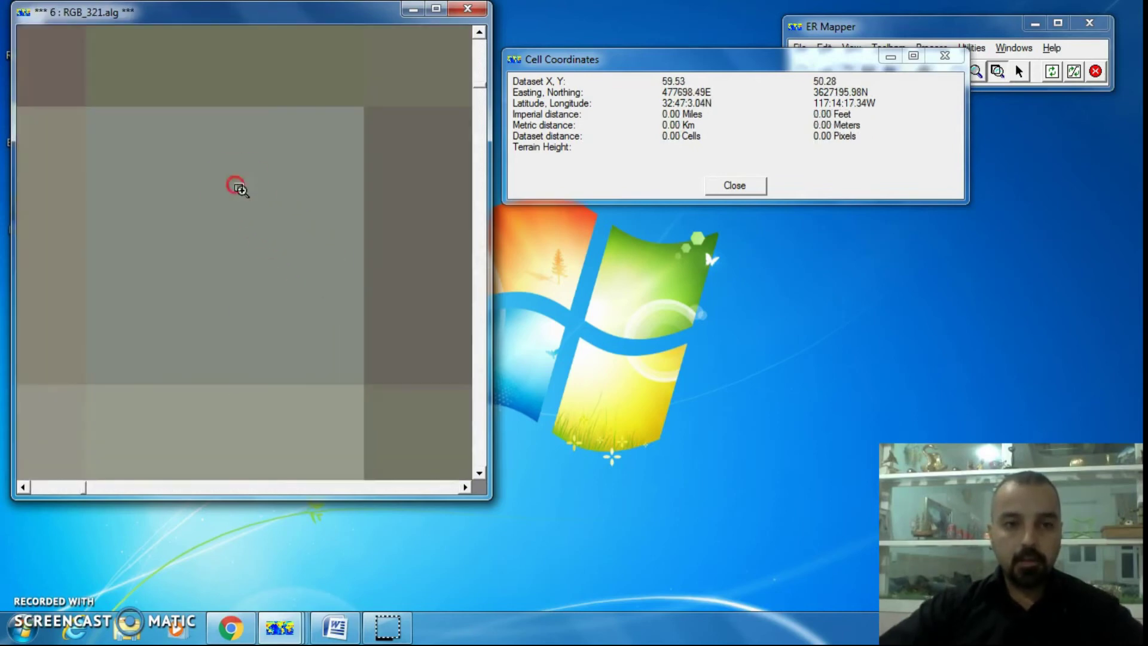
left_click(310, 334)
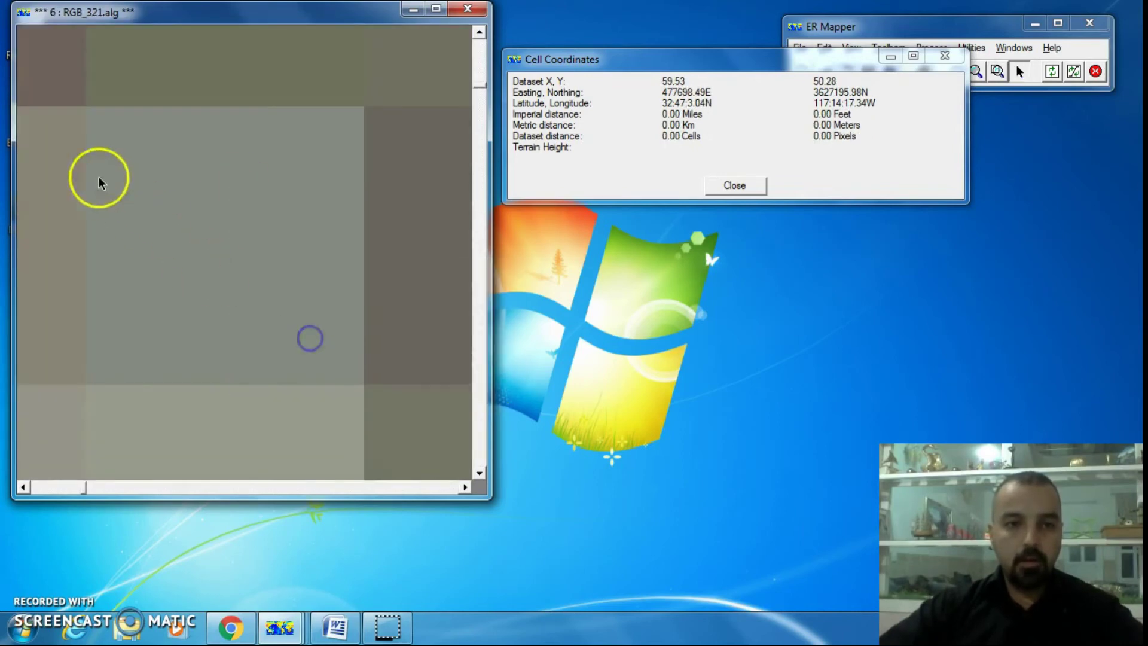
left_click(88, 110)
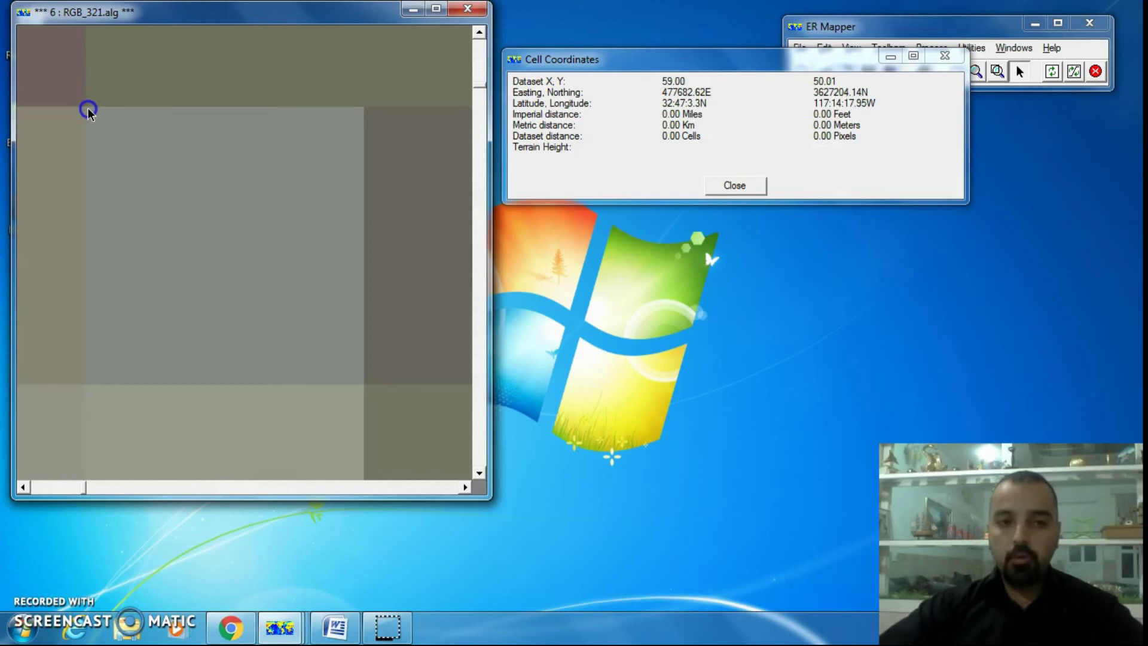
left_click_drag(88, 109, 366, 114)
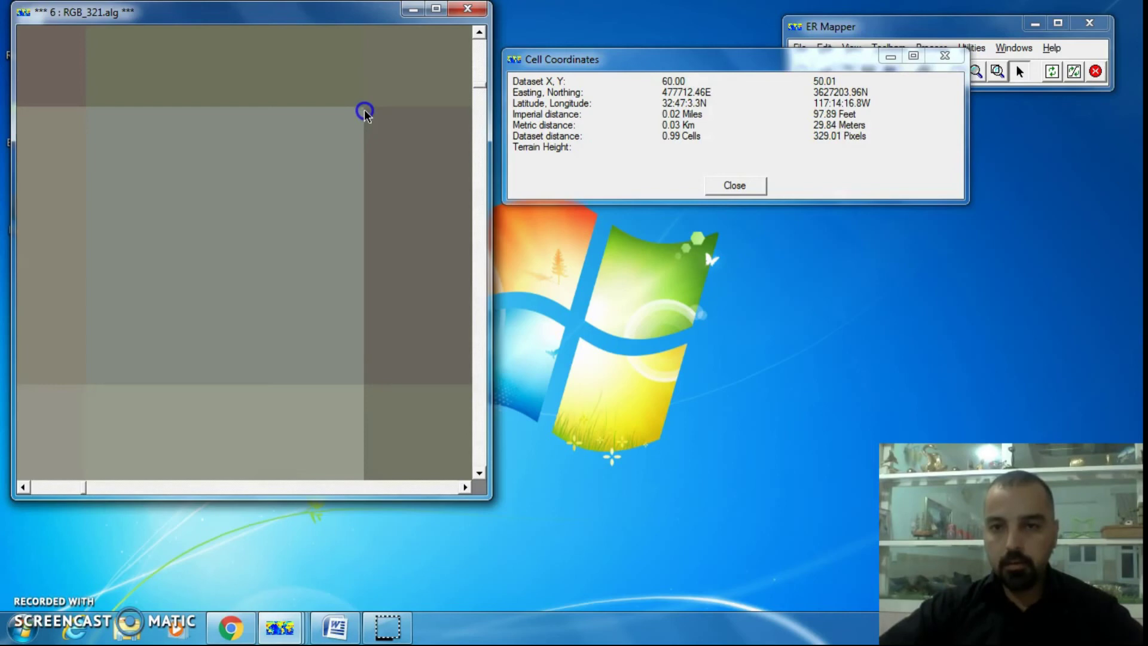
left_click_drag(364, 111, 368, 110)
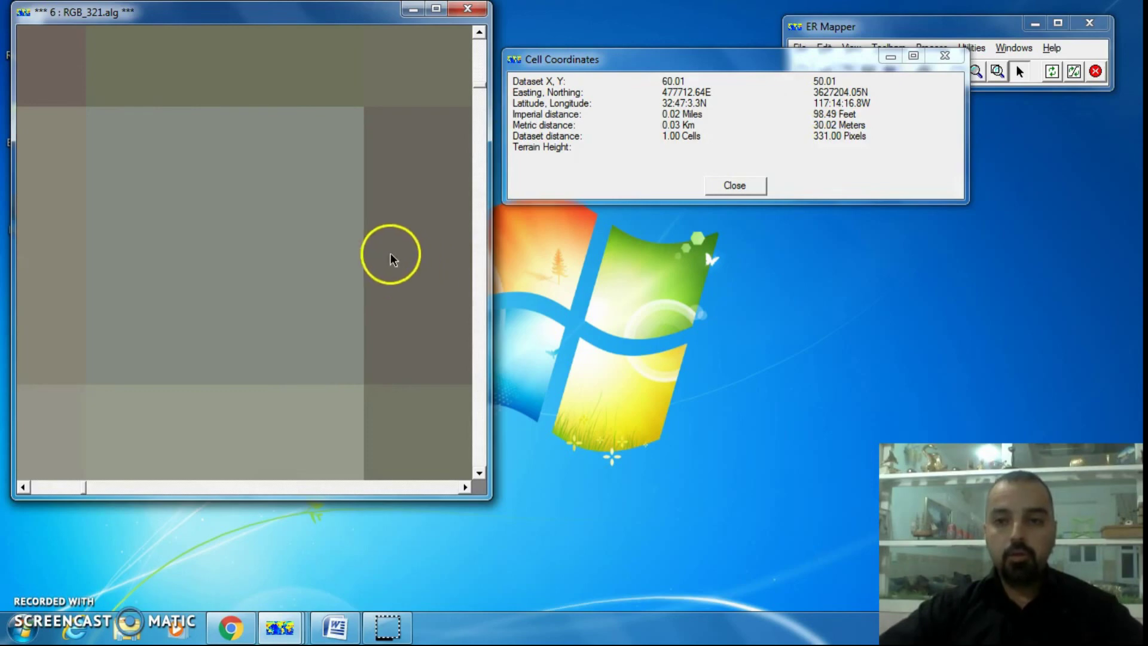
Use Quick Zoom > Zoom to All Datasets to show the whole San Diego harbour image
right_click(281, 210)
mouse_move(326, 268)
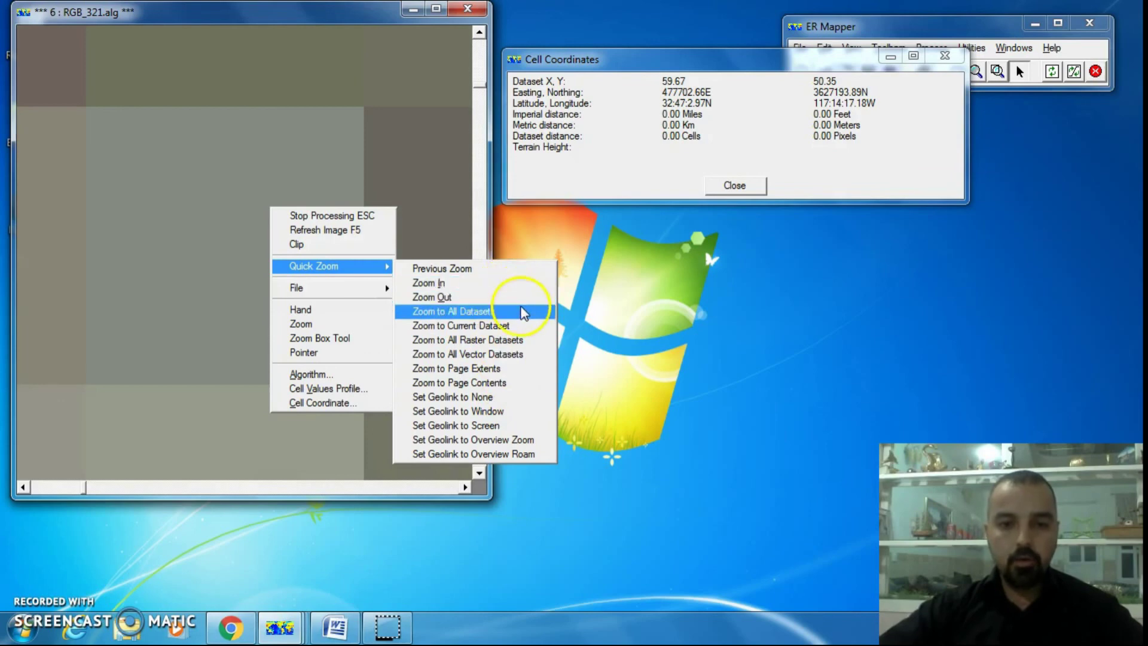
left_click(520, 313)
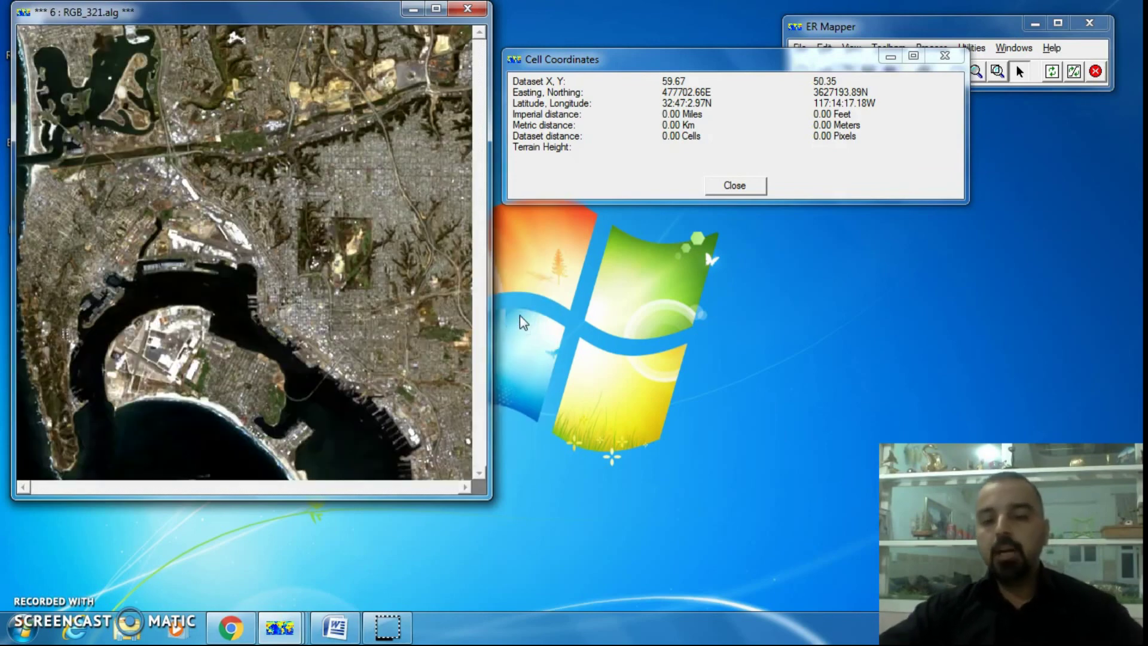